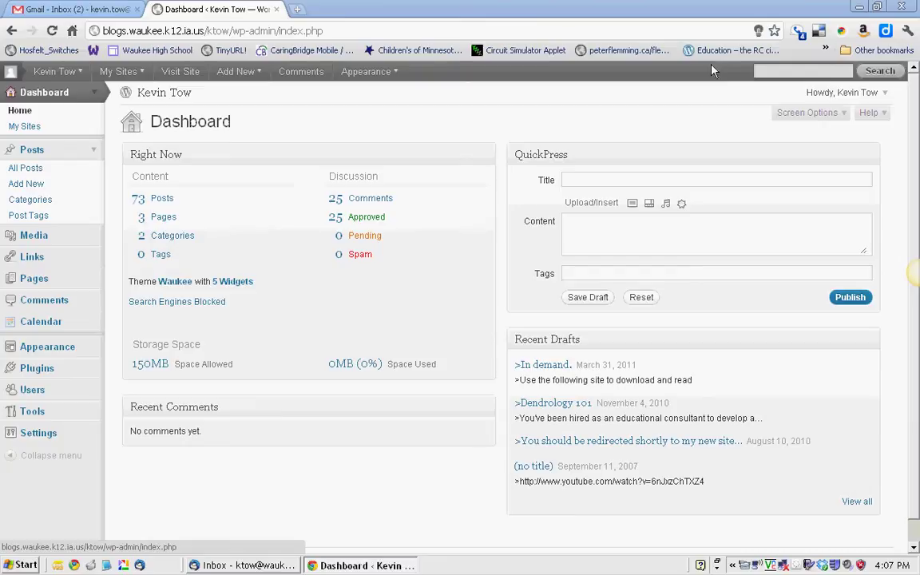
Open the All Pages list from the WordPress admin sidebar
left_click(36, 281)
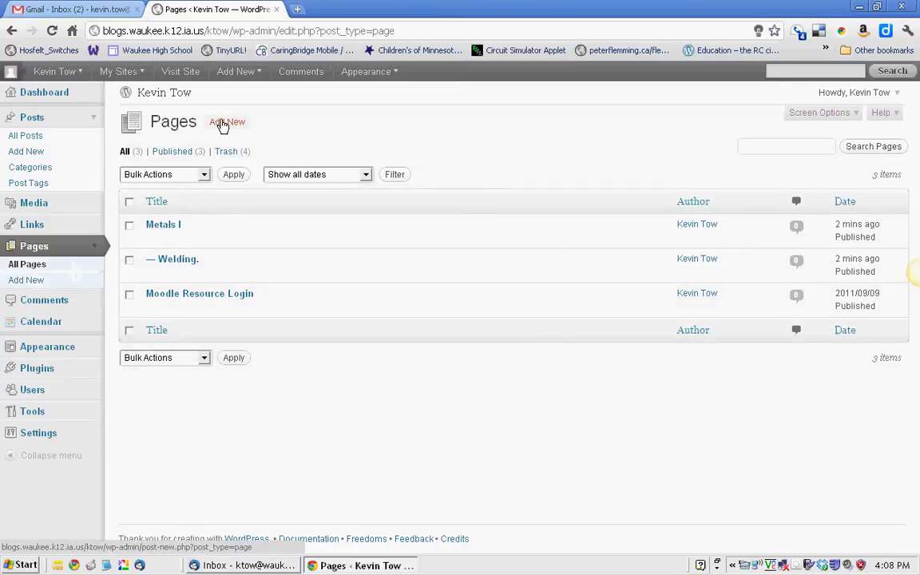
Add a new page titled 'Metals Calendar' and let it auto-save as a draft
left_click(26, 280)
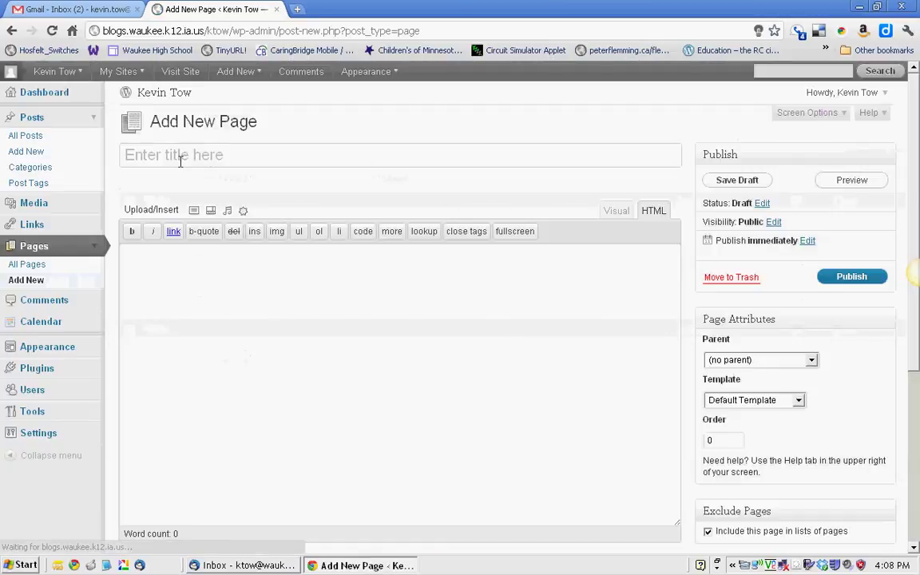
left_click(181, 160)
type("C")
key("BackSpace")
type("Met")
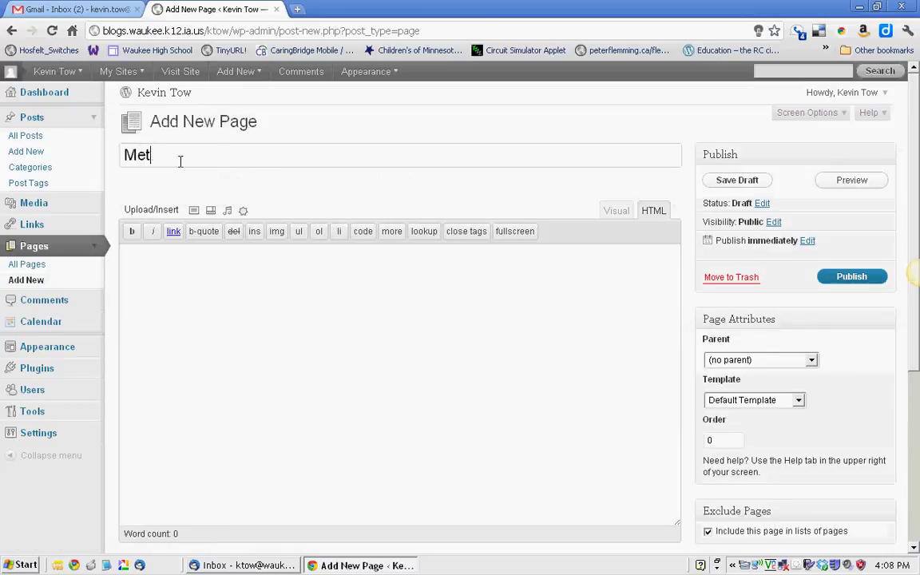
type("als Calendar")
left_click(168, 274)
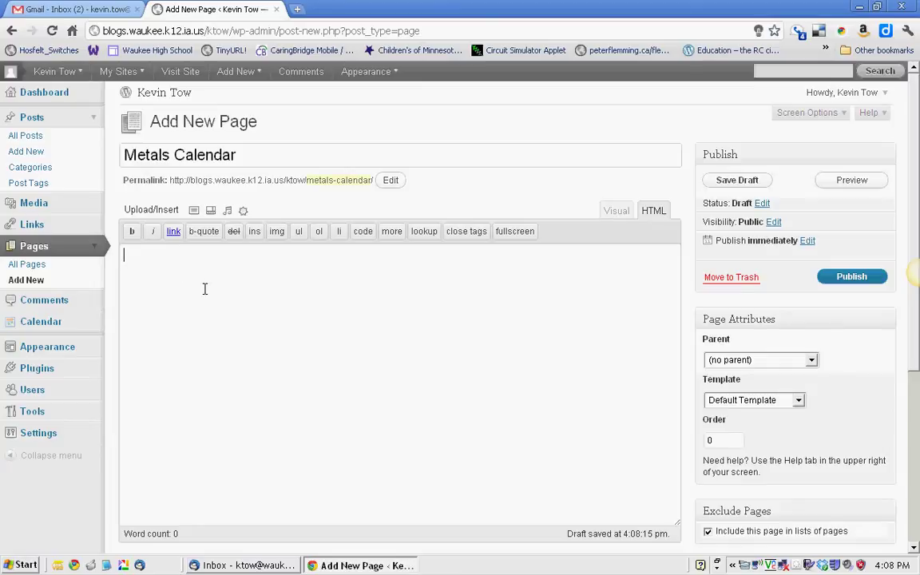
Go to Google Calendar's September 2011 month view and open the My calendars options menu
left_click(90, 14)
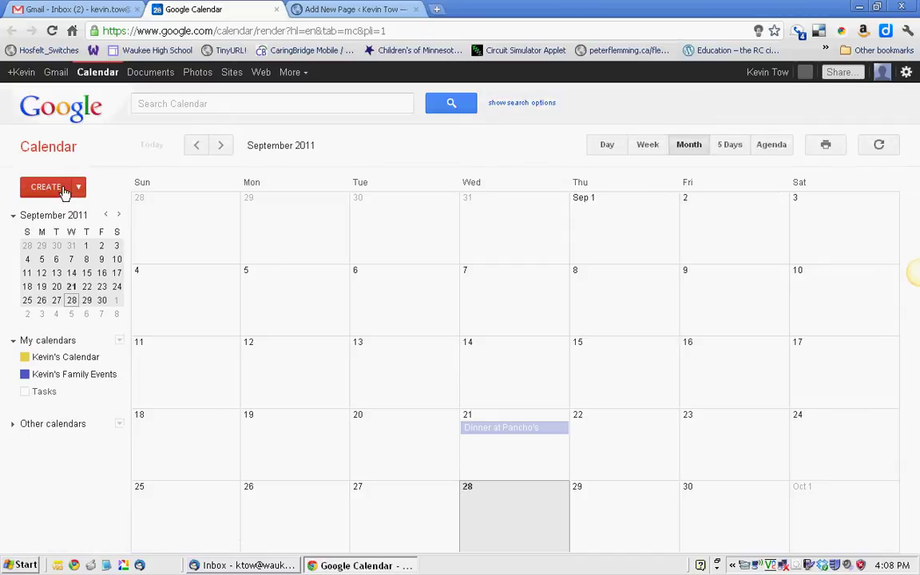
left_click(64, 188)
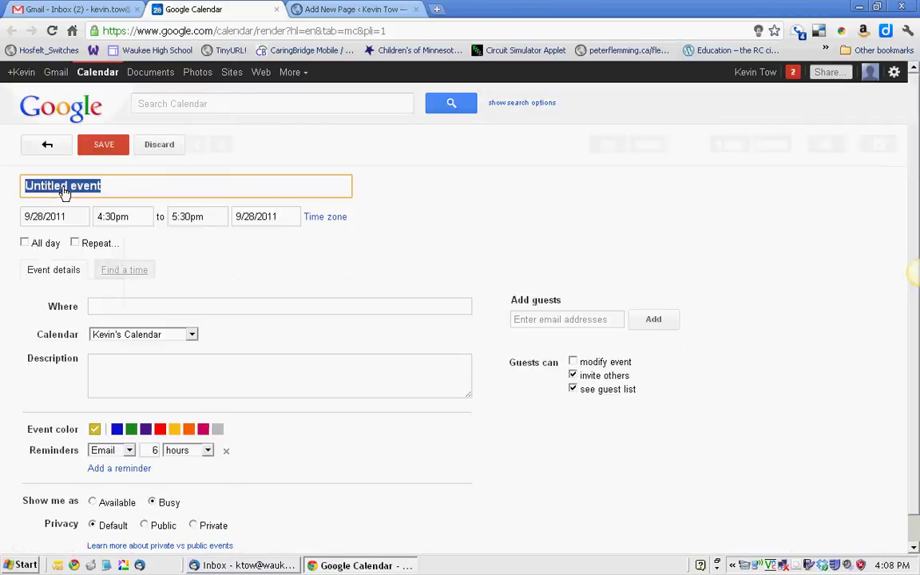
left_click(47, 145)
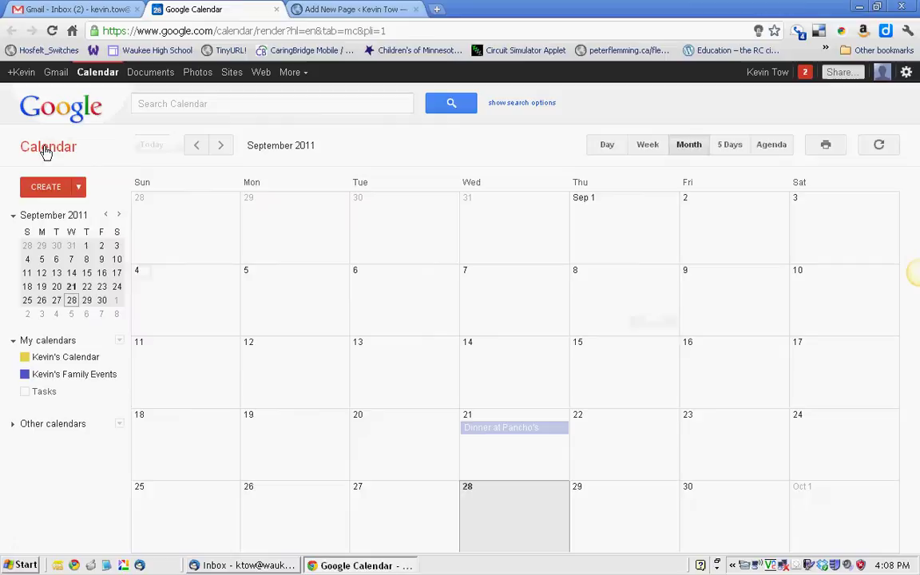
left_click(119, 342)
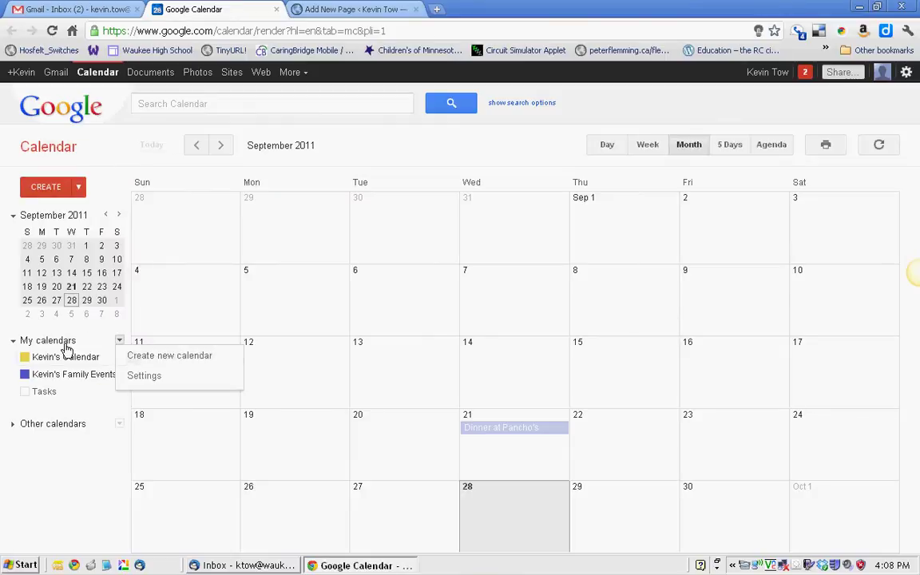
Create a new Google calendar named 'Metals I Calendar'
left_click(128, 357)
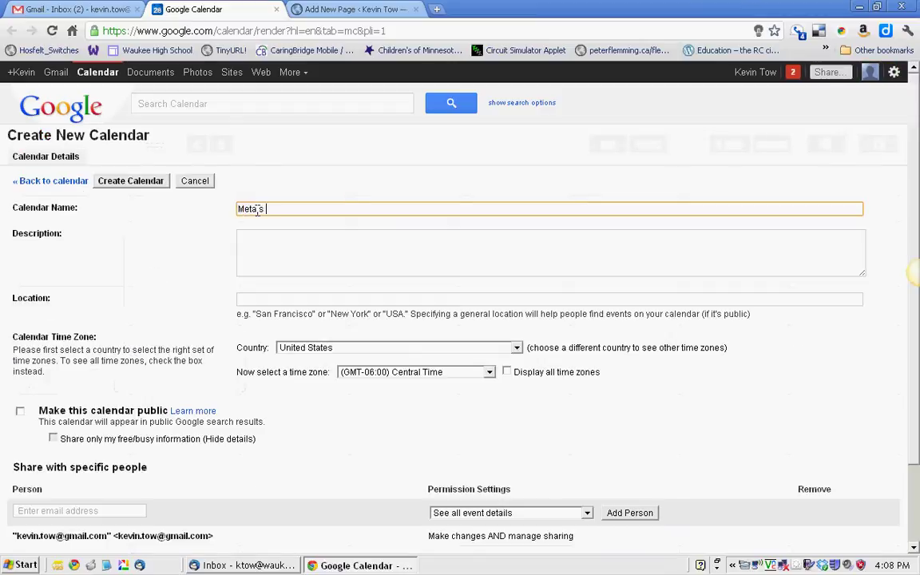
type("Meta's I Calendar")
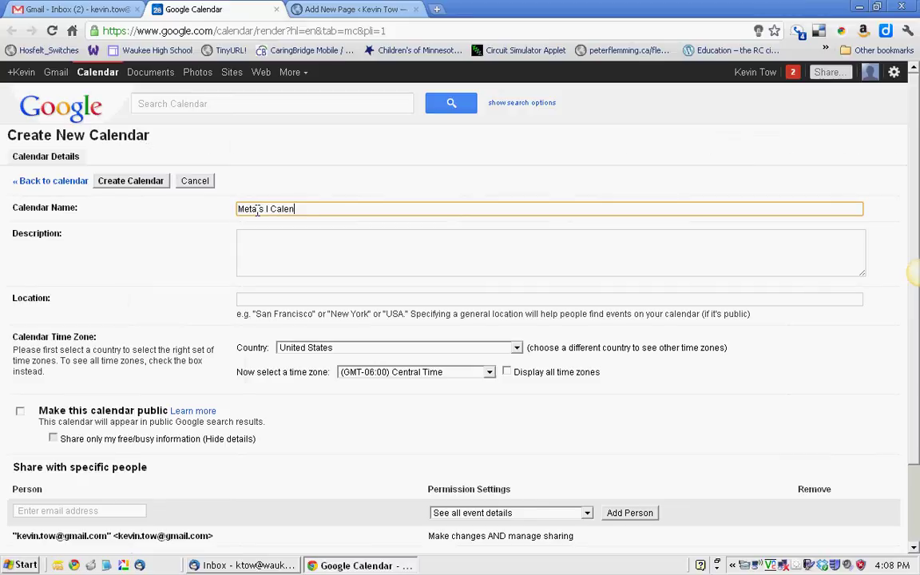
left_click(142, 183)
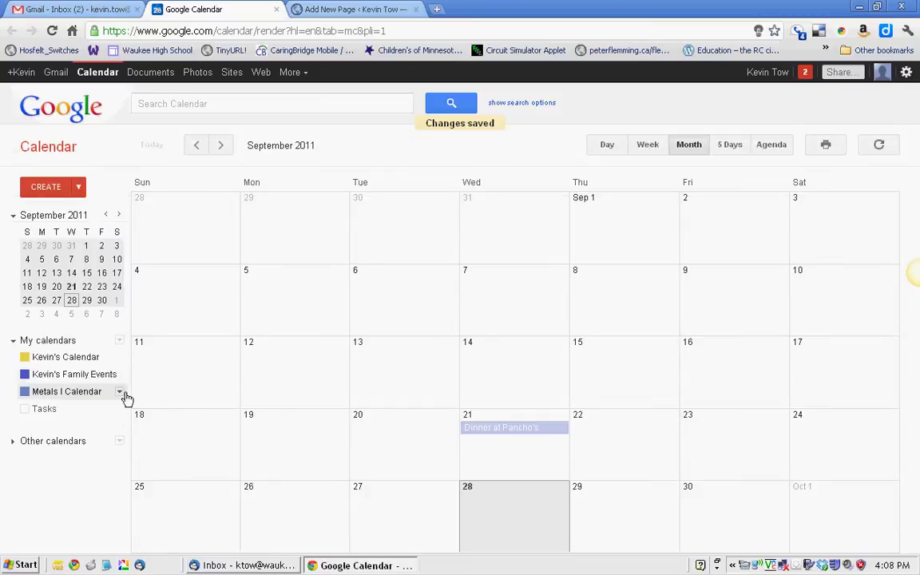
Open the Calendar settings page of Metals I Calendar
left_click(120, 395)
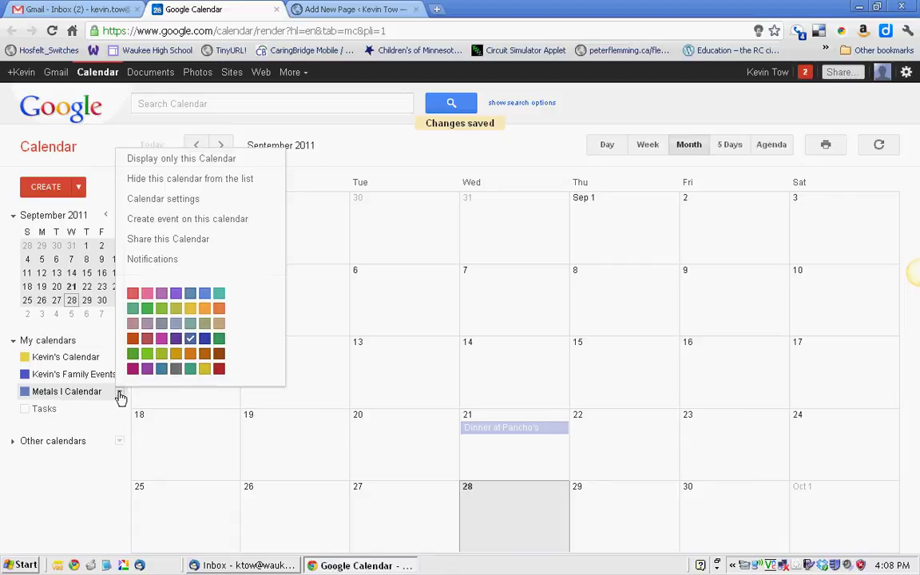
left_click(194, 206)
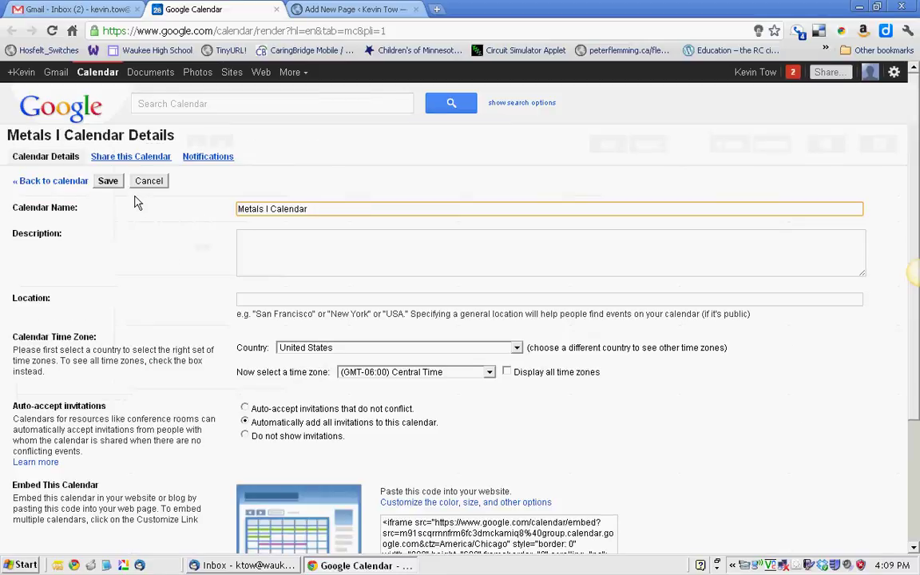
scroll(409, 433, "down", 1)
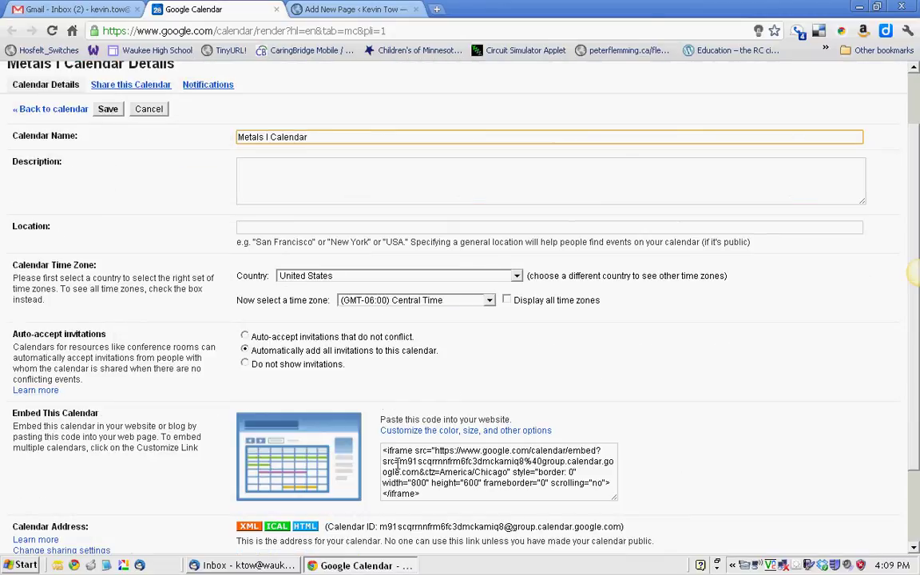
Select the calendar's iframe embed code and copy it to the clipboard
left_click_drag(452, 498, 375, 441)
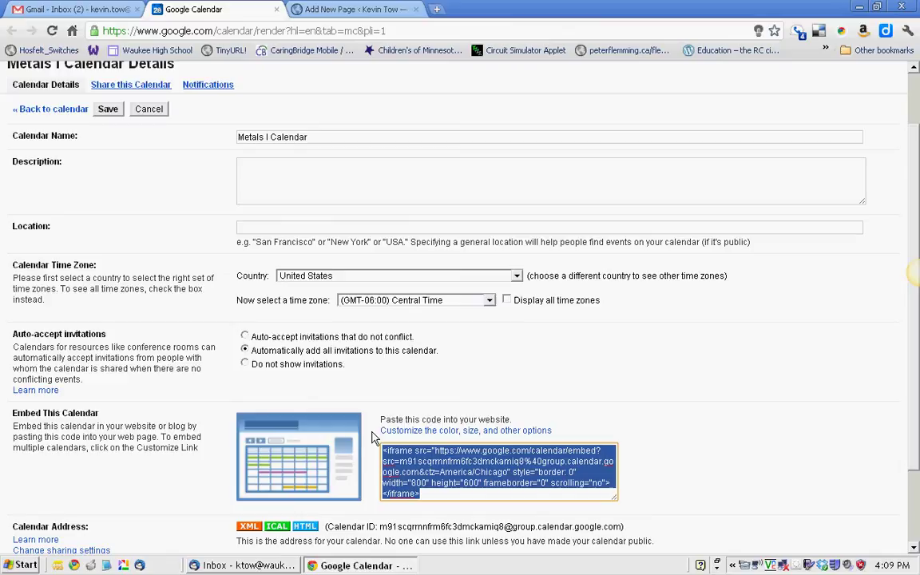
right_click(408, 461)
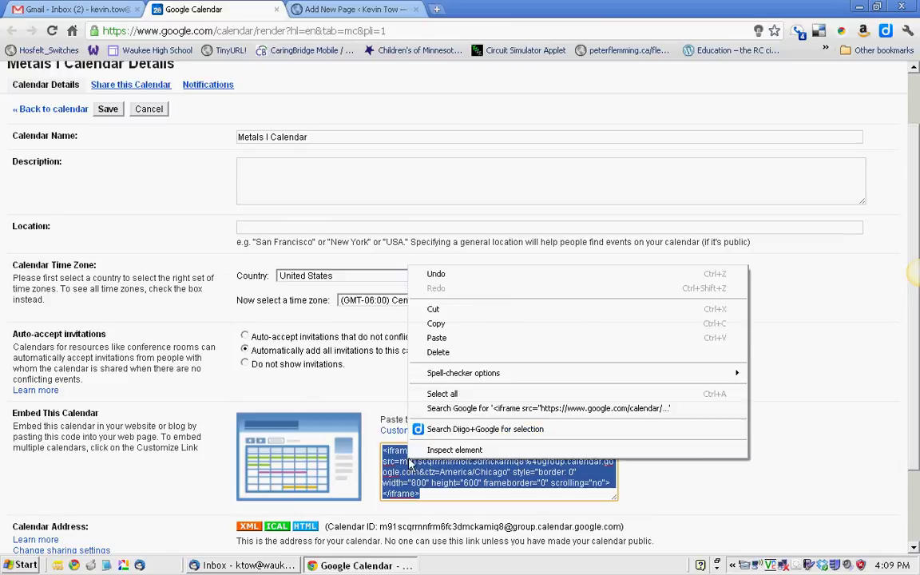
left_click(425, 324)
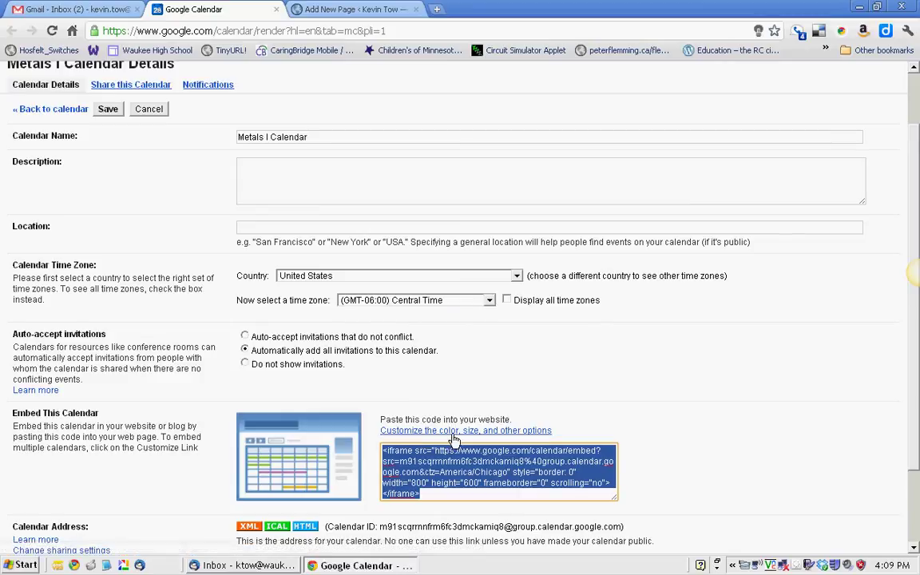
right_click(422, 462)
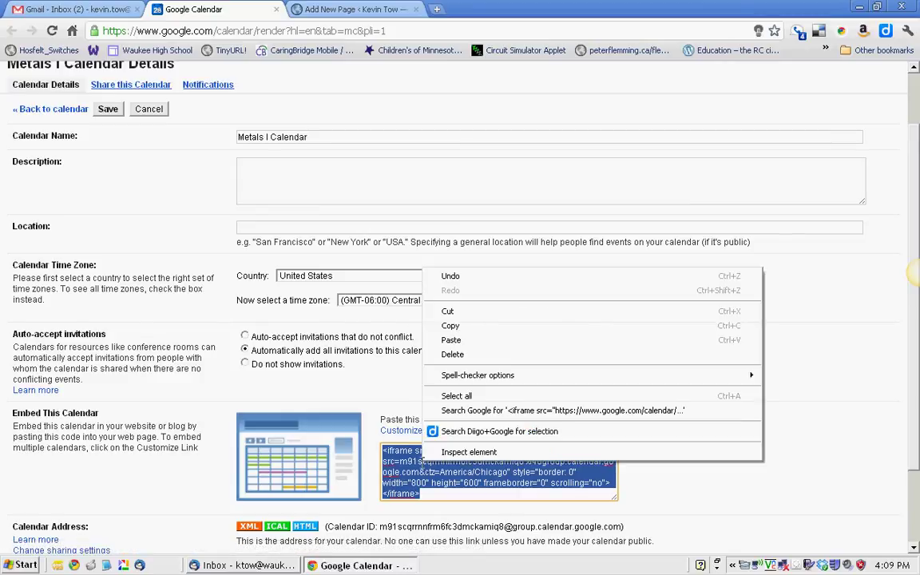
left_click(444, 325)
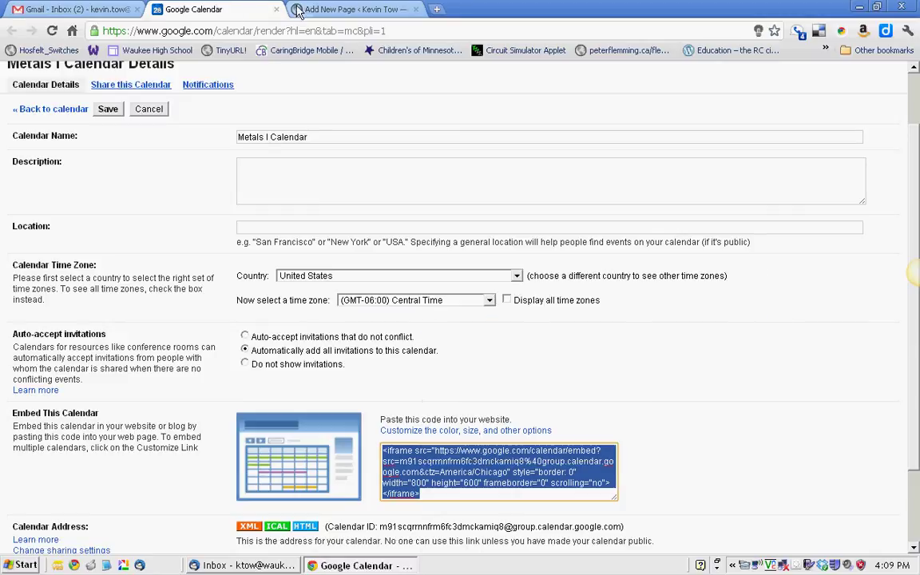
Tick 'Make this calendar public' for Metals I Calendar, save, and confirm the warning
left_click(114, 87)
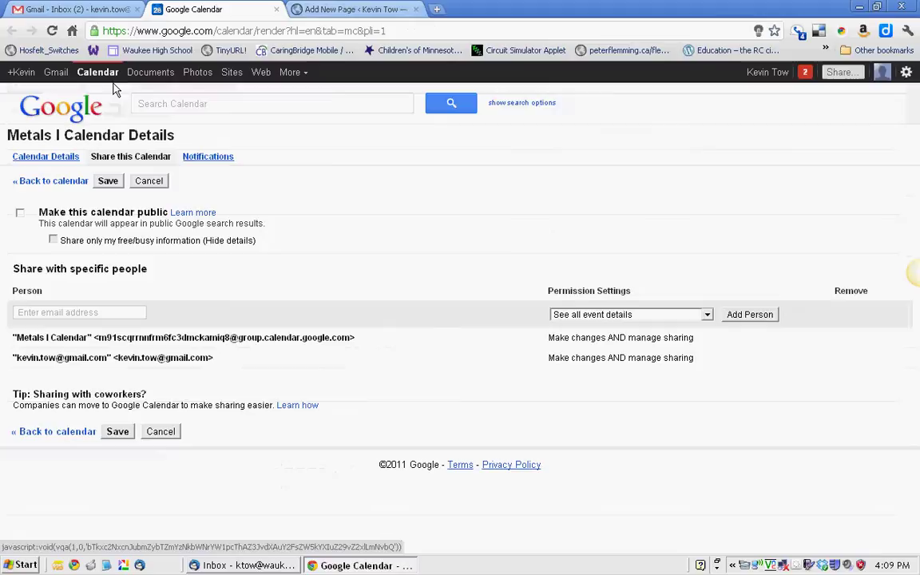
left_click(20, 214)
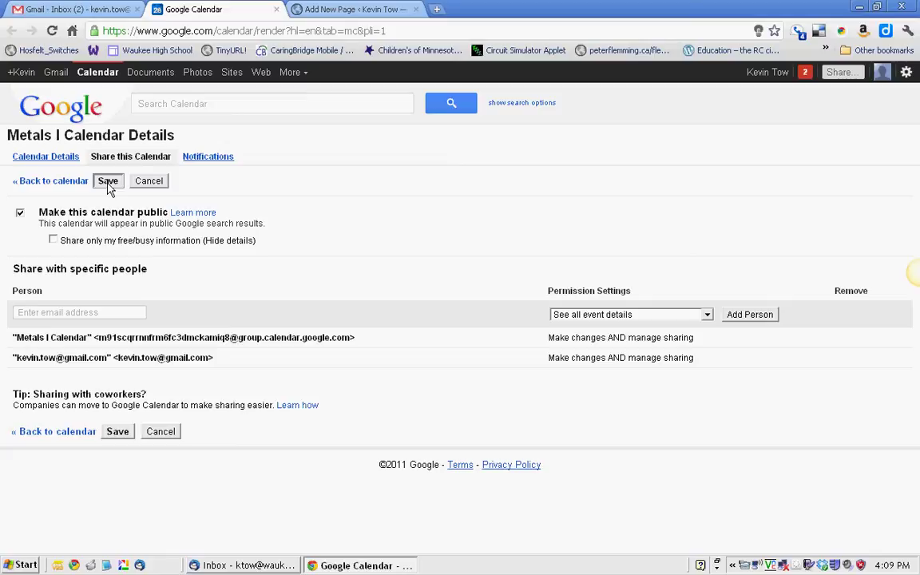
left_click(109, 182)
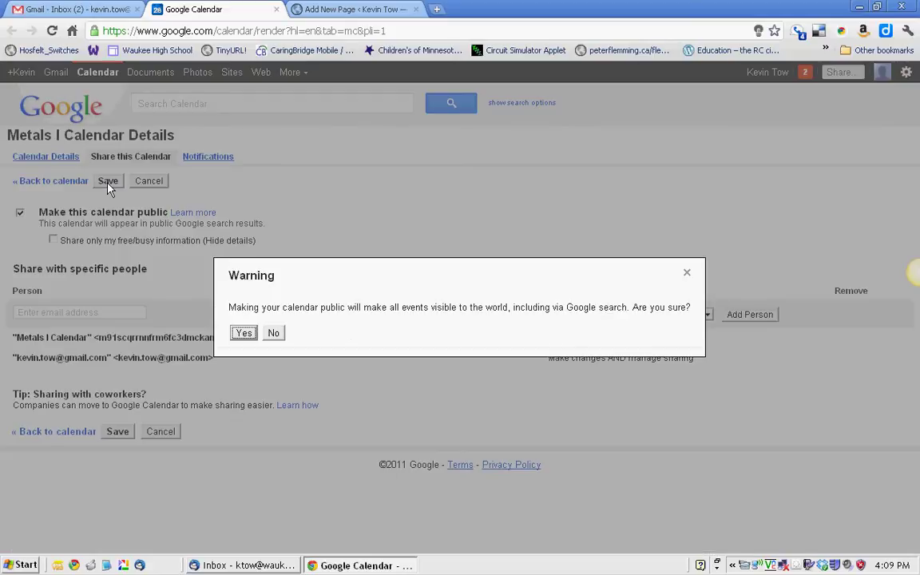
left_click(243, 334)
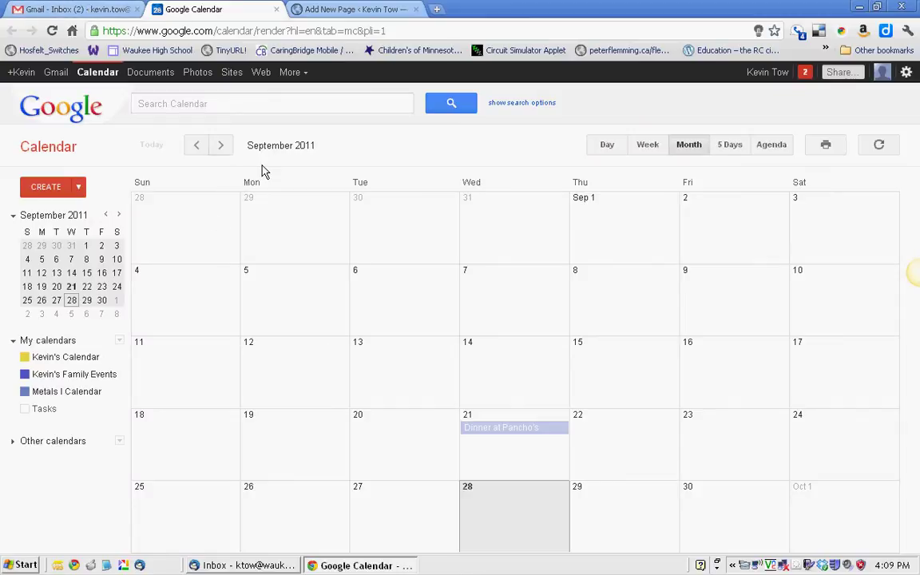
Paste the iframe embed code into the Metals Calendar HTML editor and publish the page
left_click(332, 9)
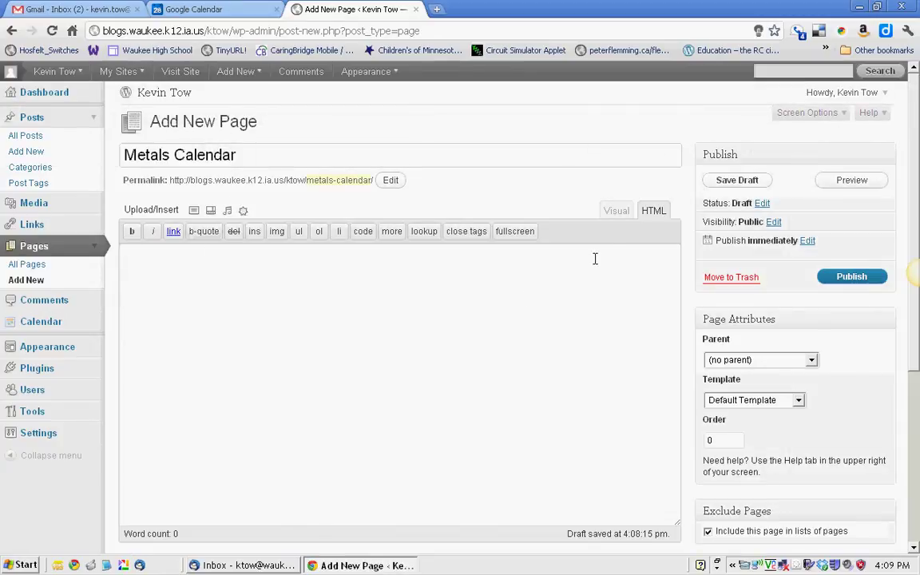
left_click(613, 212)
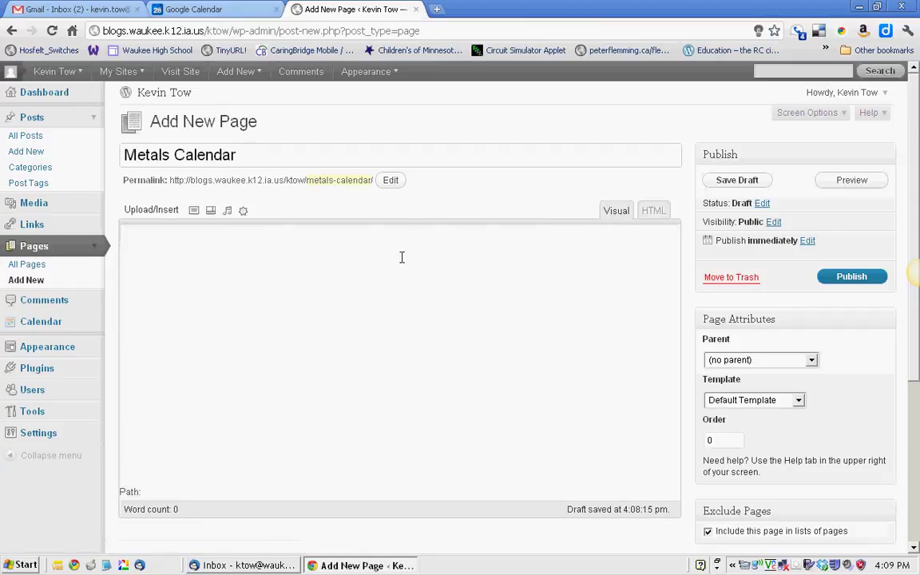
left_click(652, 212)
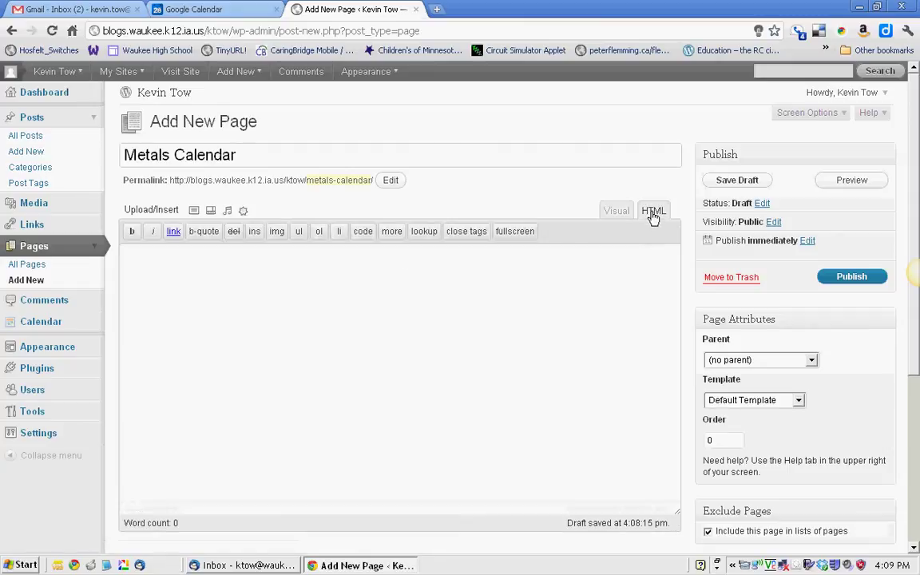
right_click(153, 264)
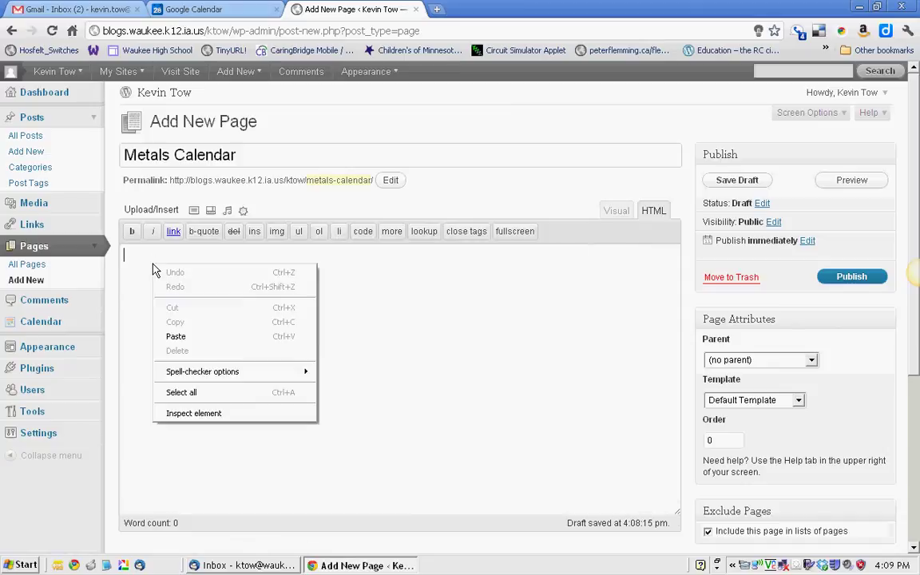
left_click(177, 336)
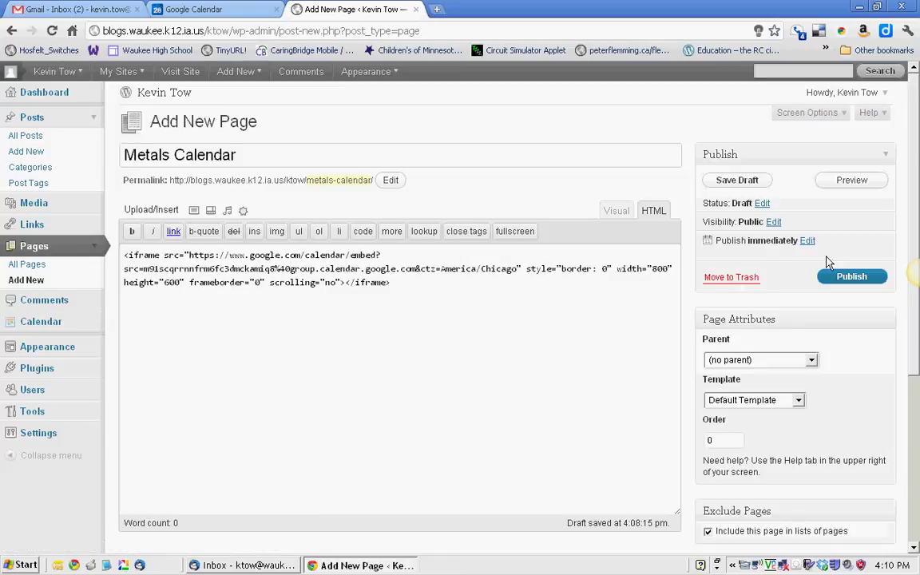
left_click(845, 280)
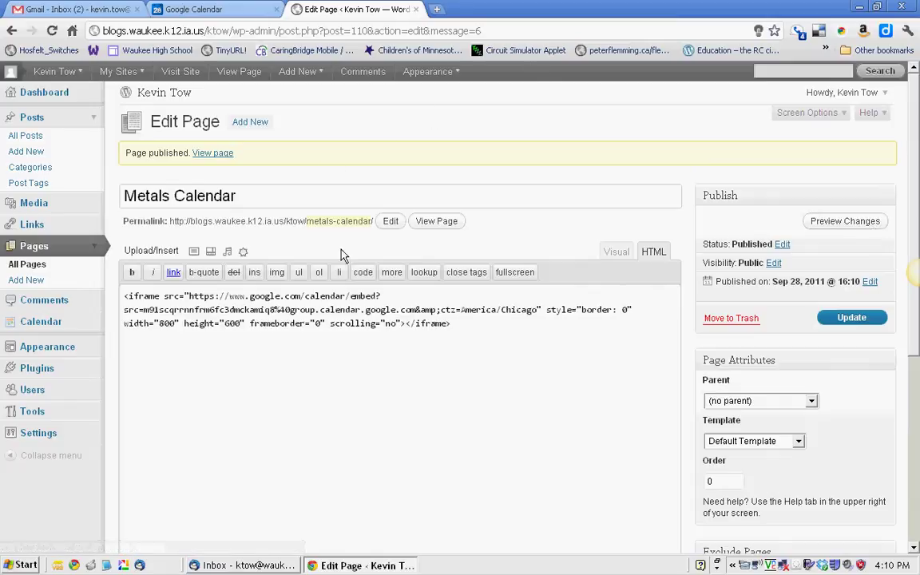
View the live Metals Calendar page showing the embedded September 2011 calendar
left_click(209, 155)
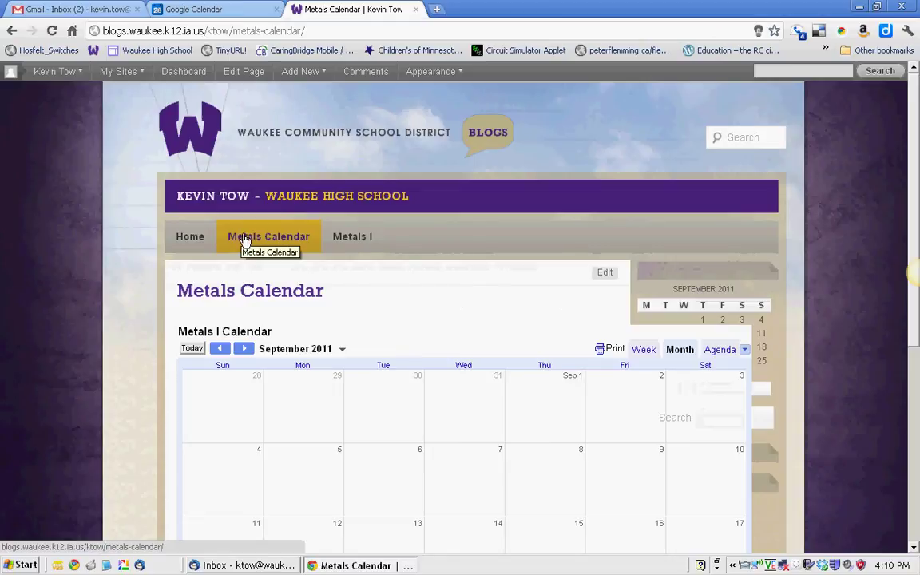
mouse_move(349, 238)
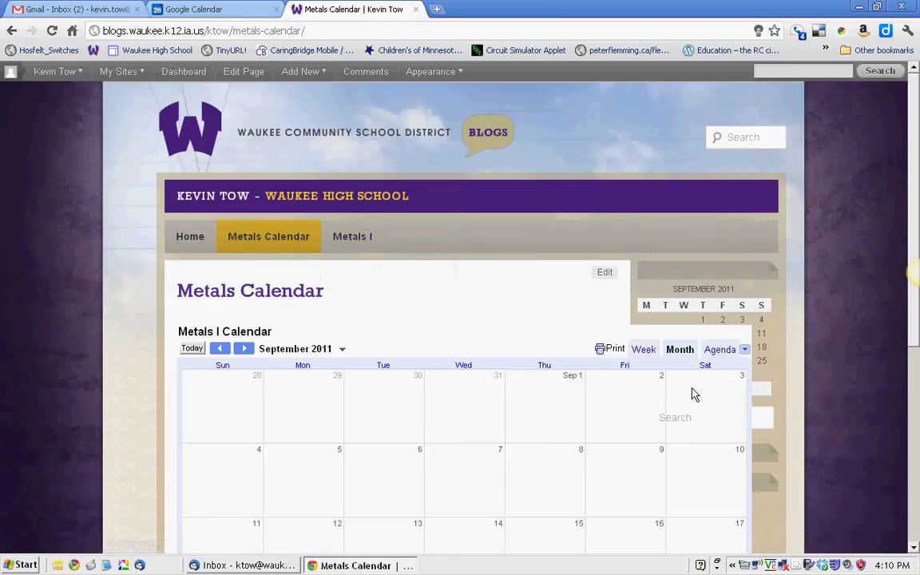
Open the Embeddable Calendar Helper from Metals I Calendar's settings
left_click(203, 8)
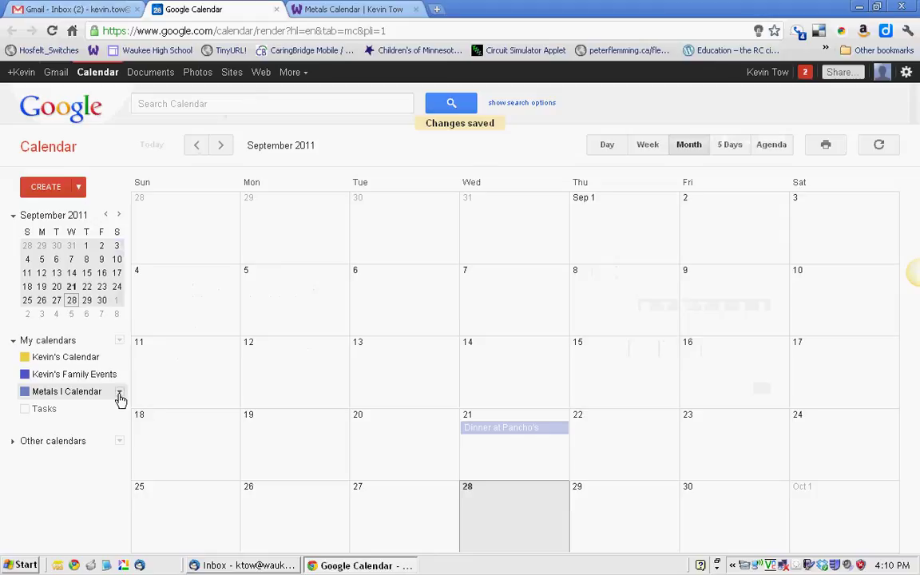
left_click(119, 392)
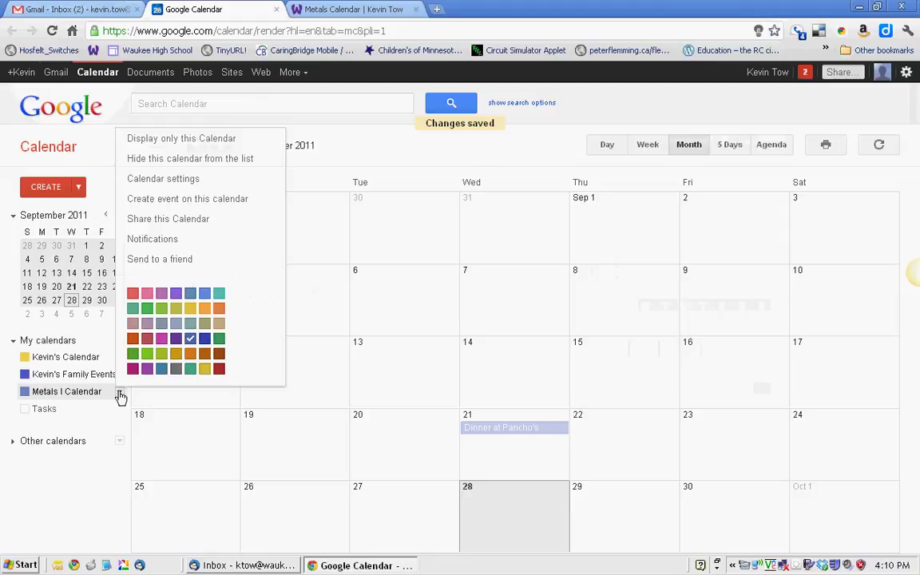
left_click(170, 180)
scroll(448, 441, "down", 1)
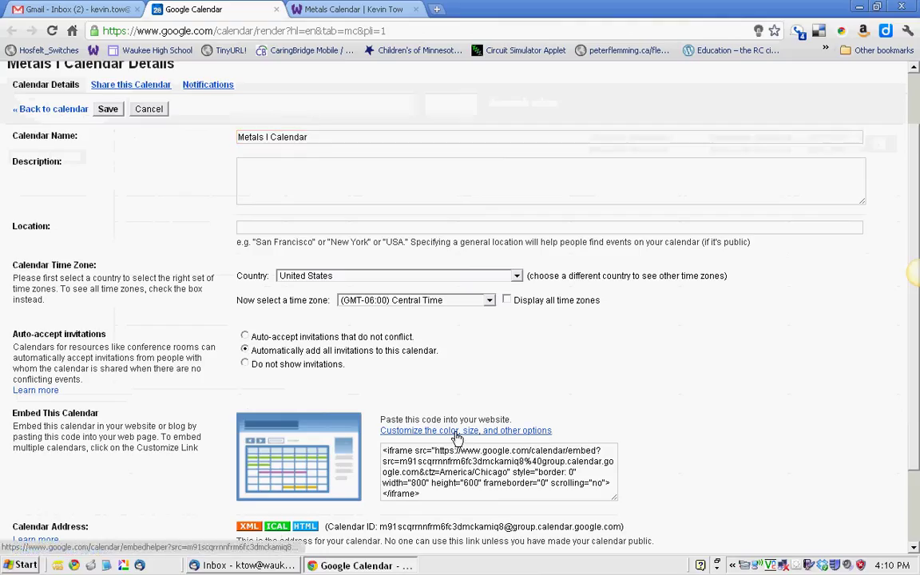
left_click(455, 432)
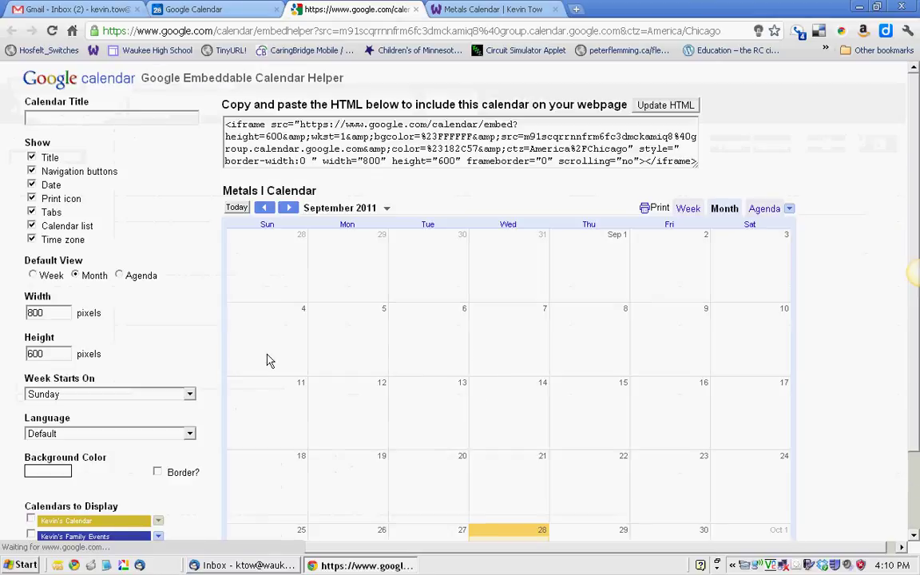
Change the embedded calendar width from 800 to 500 and height to 300 pixels
left_click_drag(50, 313, 15, 306)
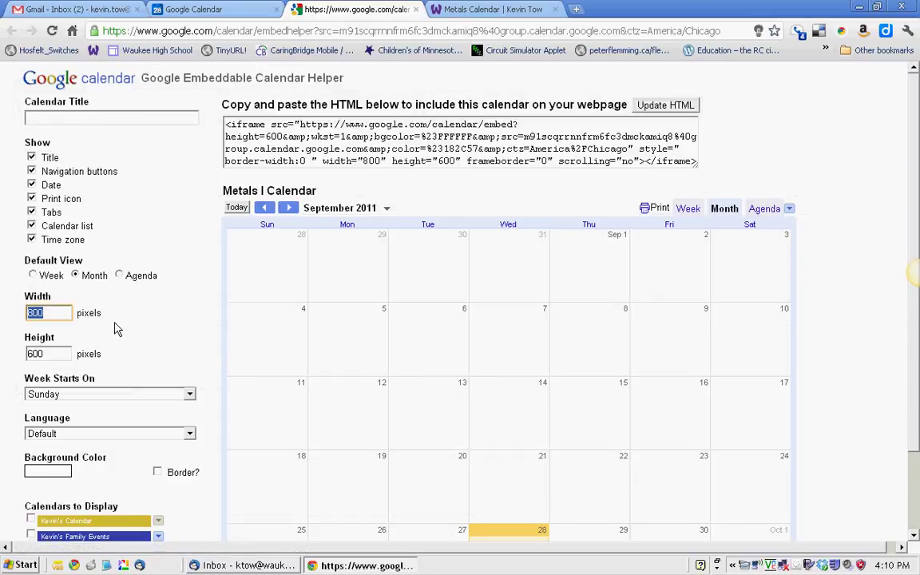
type("500")
key("Tab")
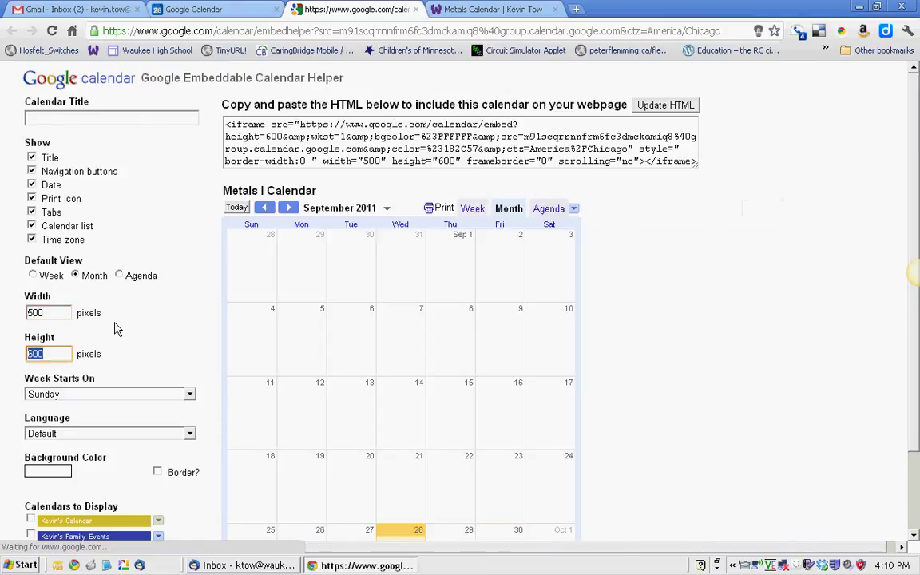
type("300")
key("Tab")
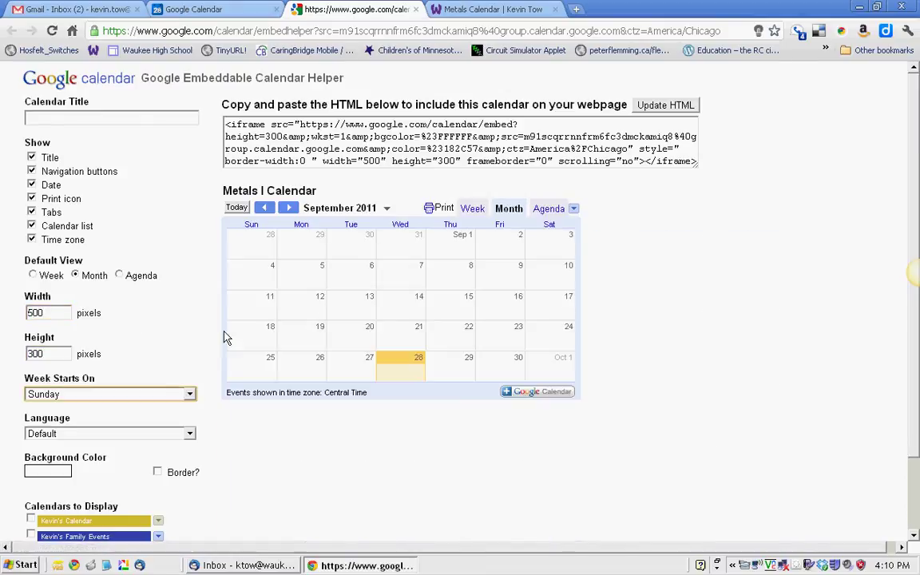
scroll(237, 405, "down", 1)
scroll(237, 405, "up", 1)
Regenerate the iframe HTML with the new 500×300 size
left_click_drag(225, 124, 701, 180)
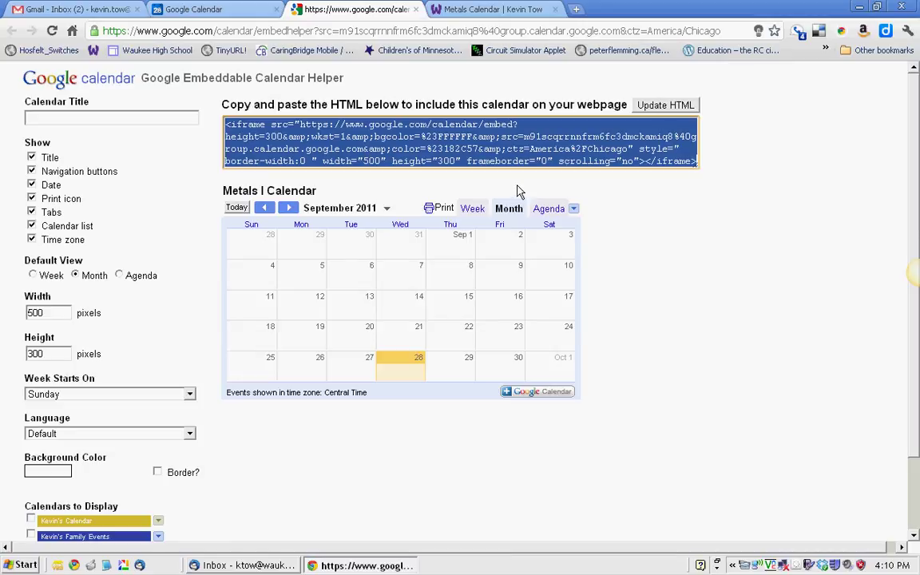
scroll(209, 251, "down", 2)
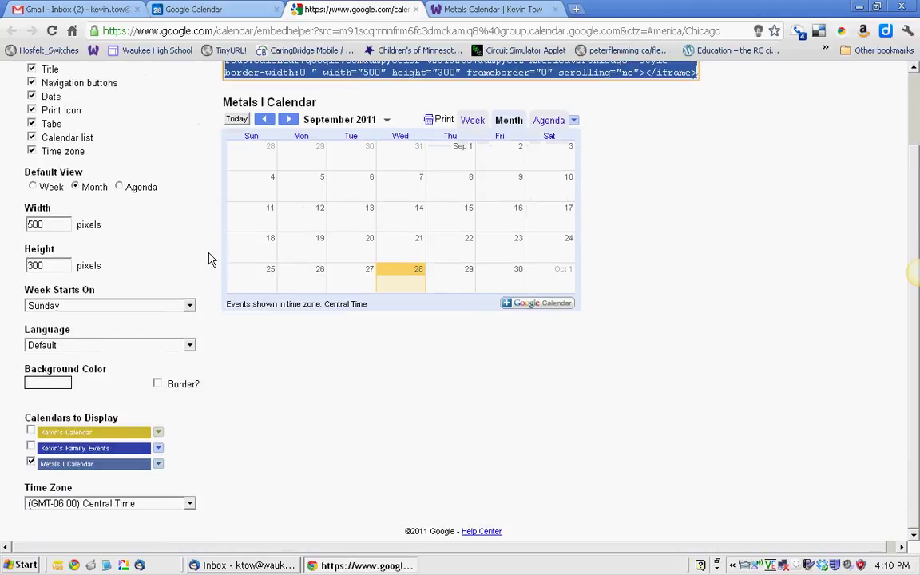
scroll(205, 254, "up", 2)
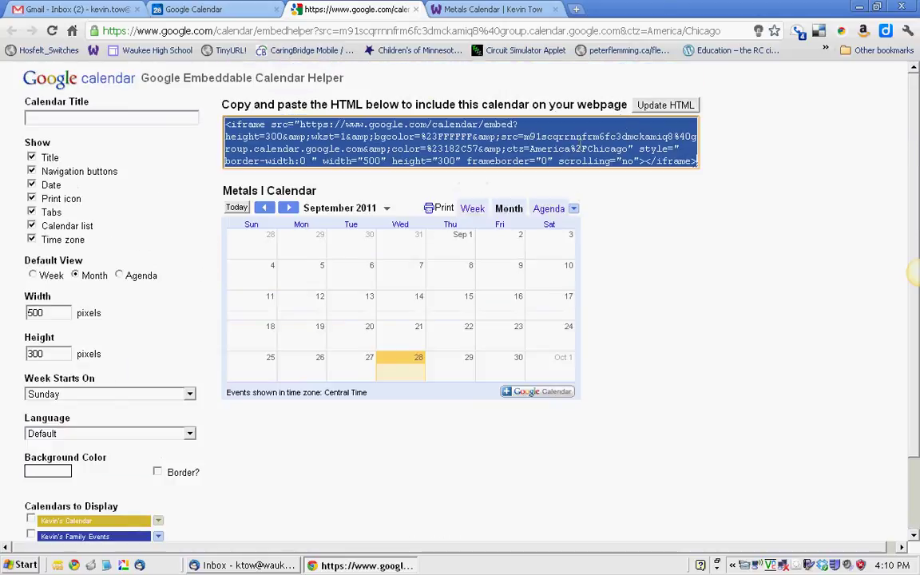
left_click(653, 106)
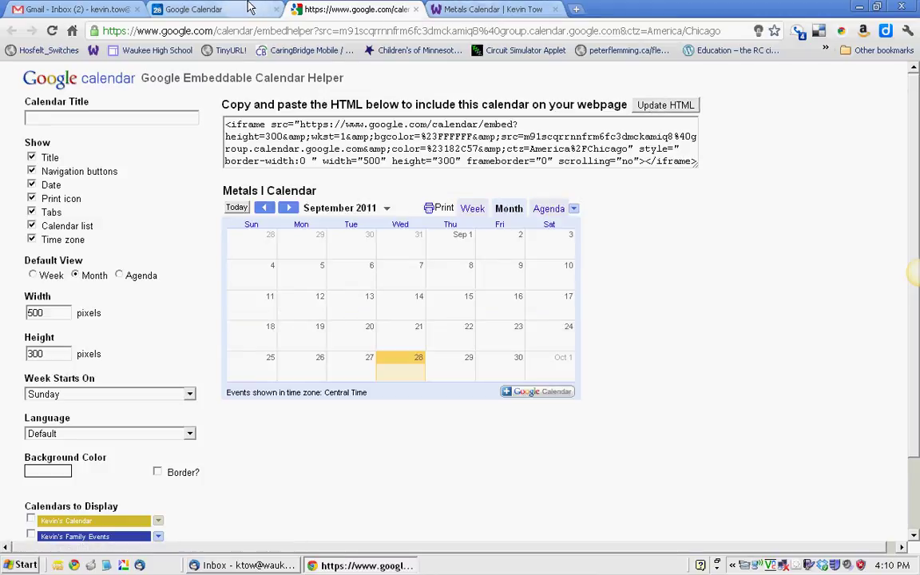
Edit the Metals Calendar page, paste the 500×300 iframe over the old code, and update it
left_click(476, 8)
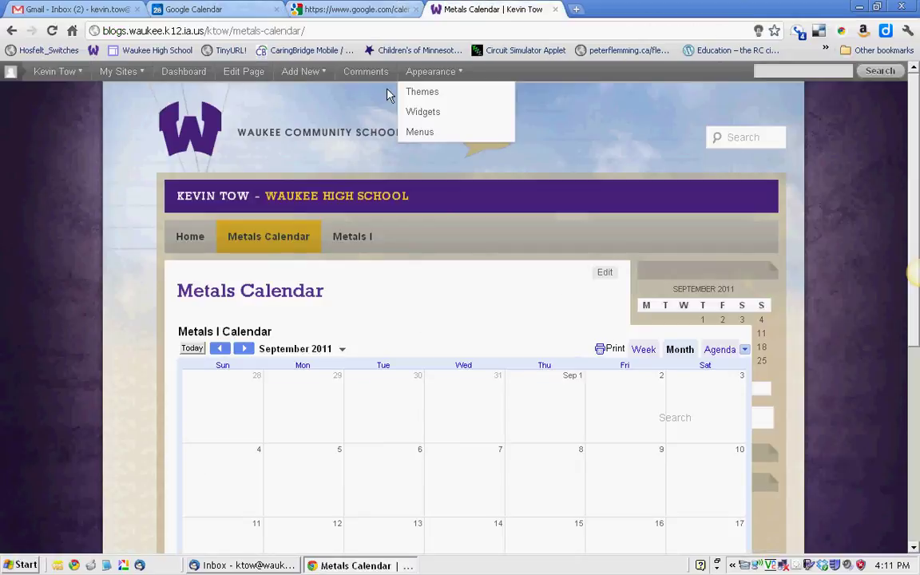
left_click(244, 73)
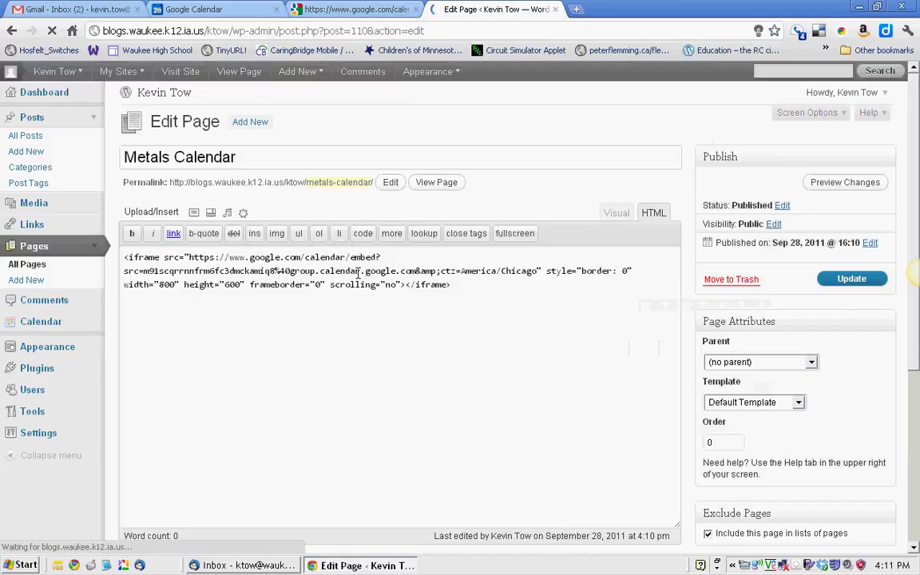
left_click_drag(452, 285, 226, 258)
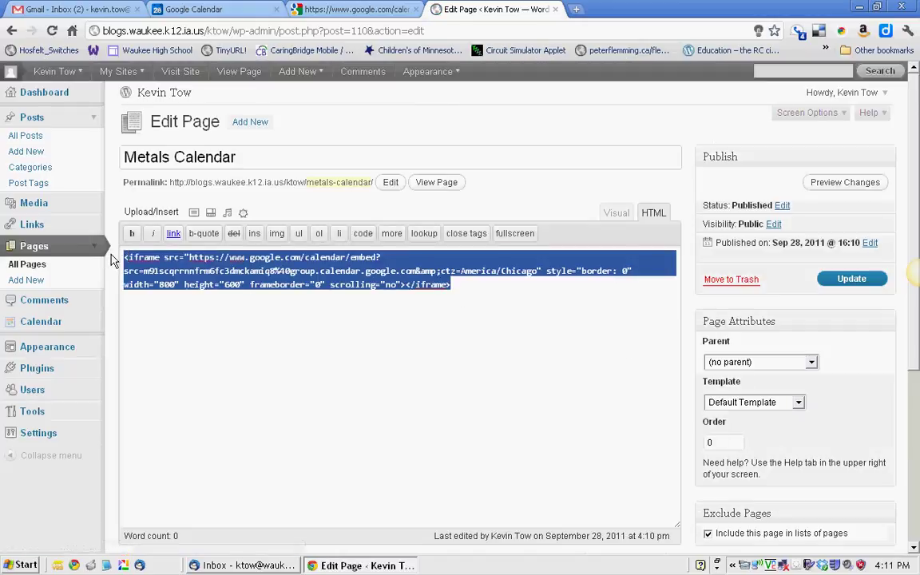
type("<iframe src=\"https://www.google.com/calendar/embed?height=300&amp;wkst=1&amp;bgcolor=%23FFFFFF&amp;src=m91scqrrnnfrm6fc3dmckamiq8%40group.calendar.google.com&amp;color=%23182C57&amp;ctz=America%2FChicago\" style=\" border-width:0 \" width=\"500\" height=\"300\" frameborder=\"0\" scrolling=\"no\"></iframe>")
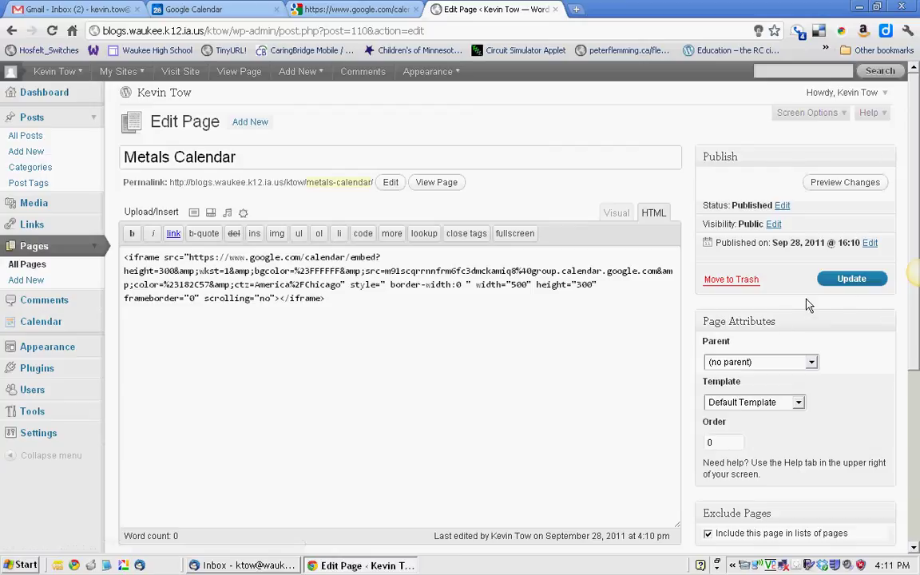
left_click(848, 280)
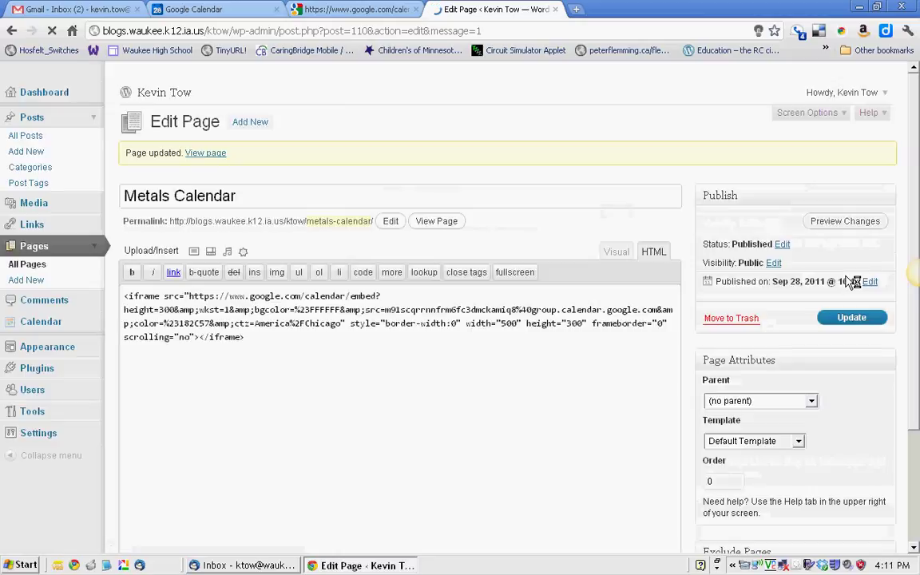
View the live Metals Calendar page and scroll down to the 500×300 embedded Metals I Calendar
left_click(205, 155)
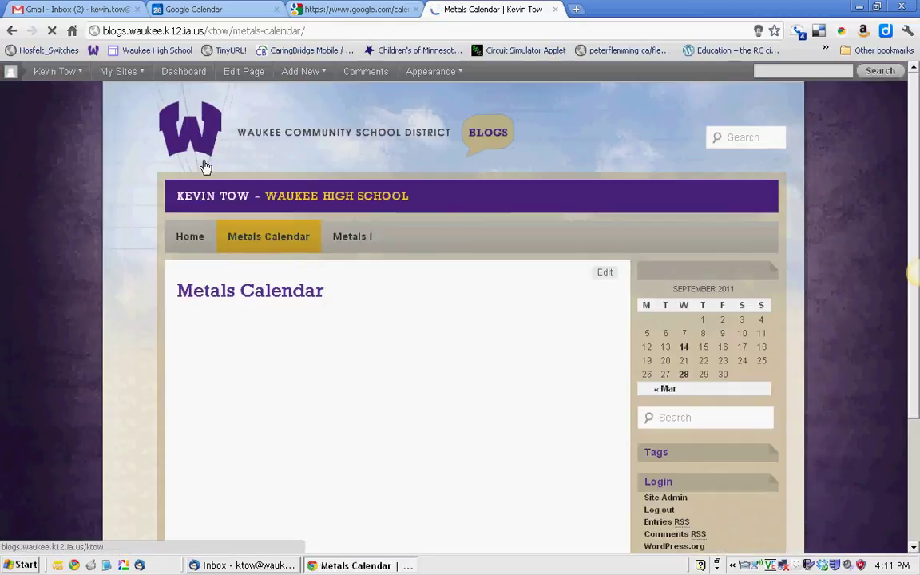
scroll(404, 411, "down", 1)
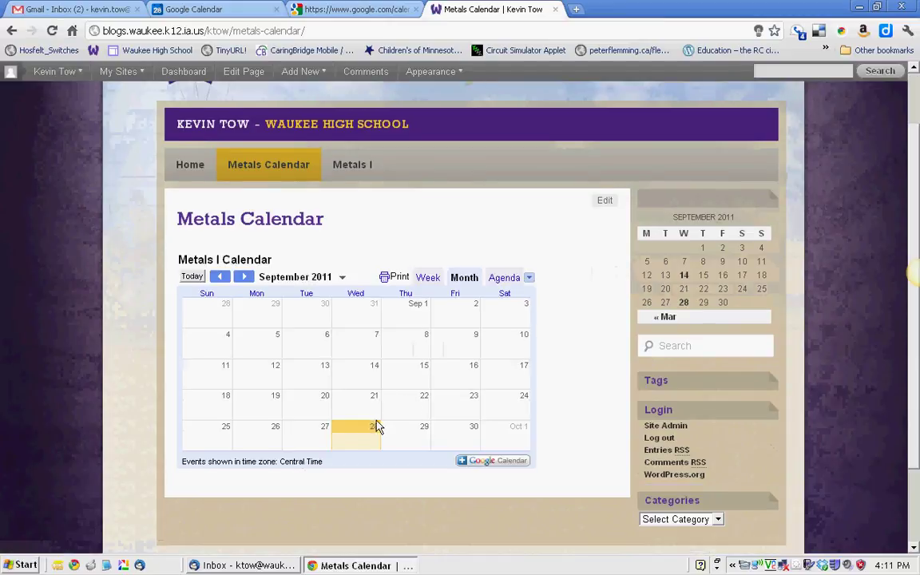